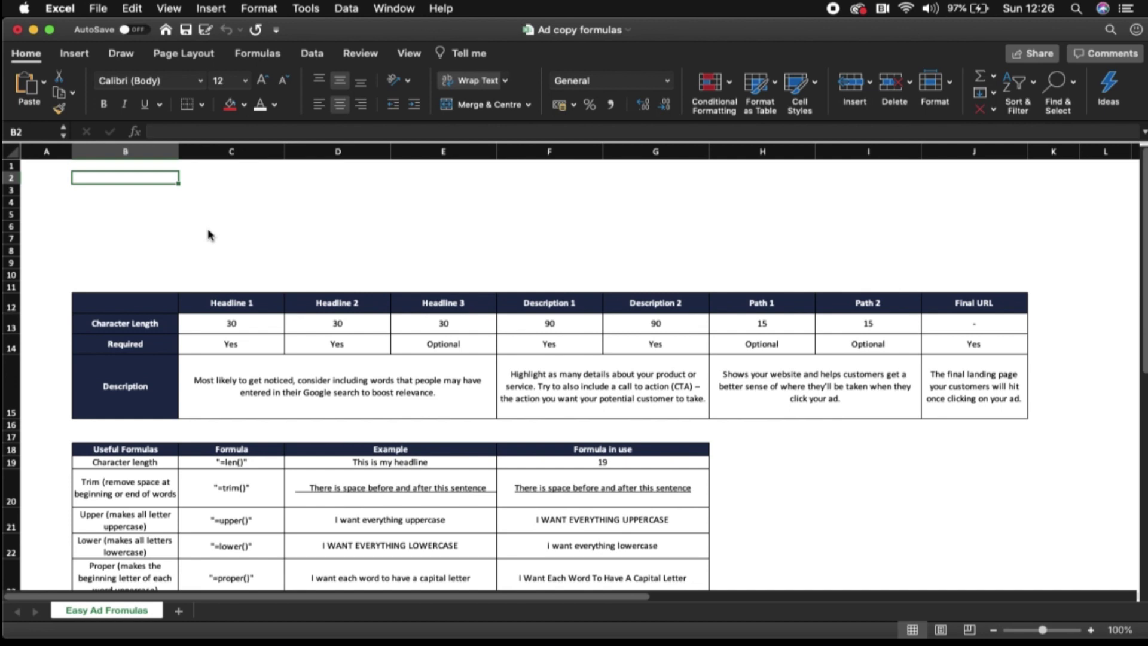
# Add temporary 'PPC' and 'Learning' notes above the Path 1 header, then clear them
pyautogui.scroll(-3, 276, 246)
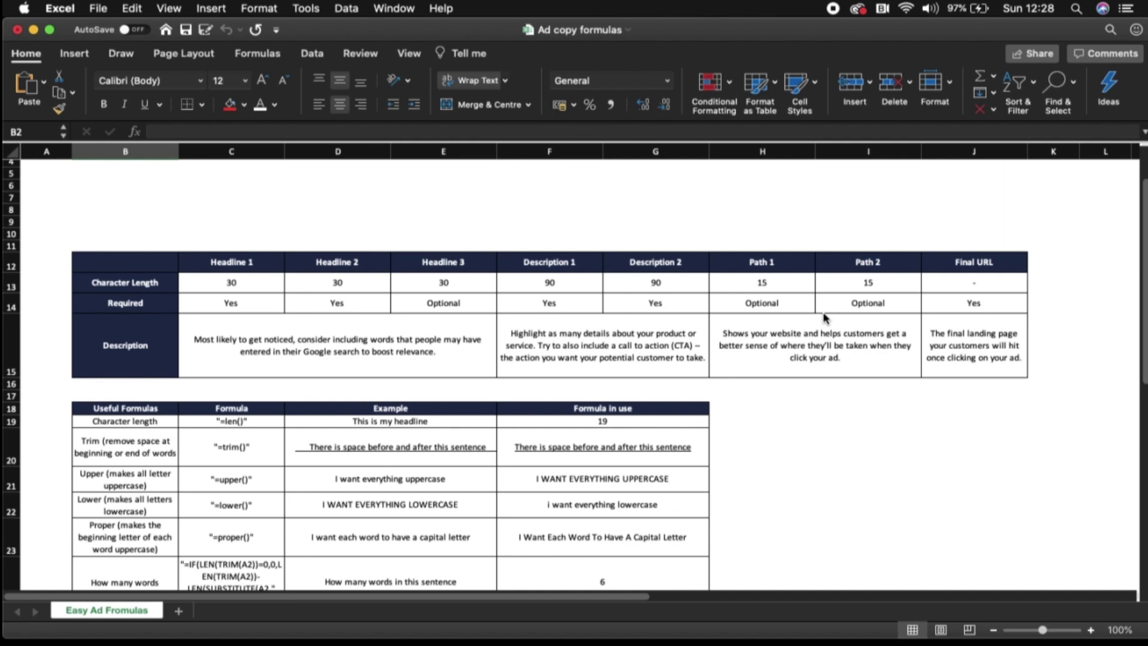
pyautogui.click(772, 239)
pyautogui.write('PPC')
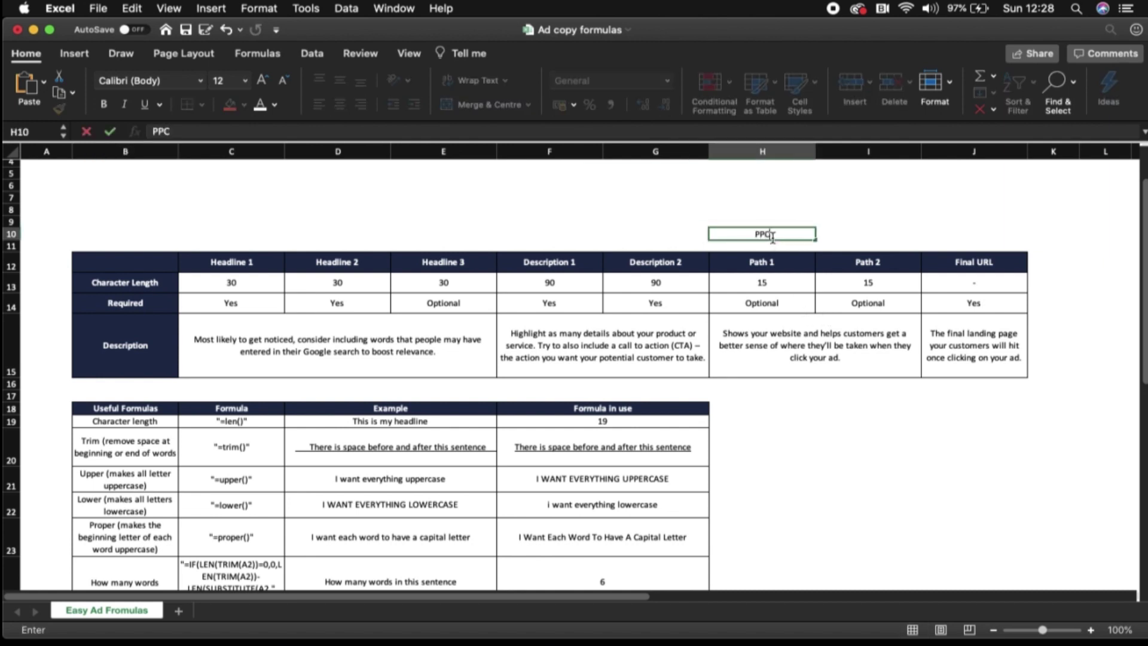
pyautogui.press('Tab')
pyautogui.write('Learning')
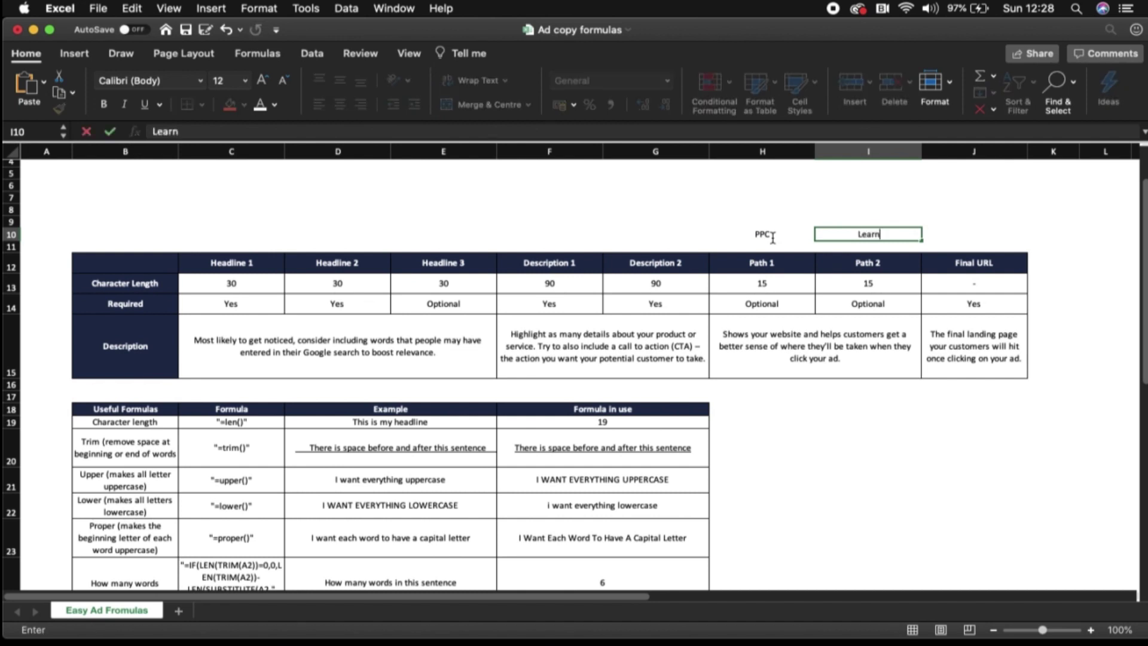
pyautogui.click(825, 269)
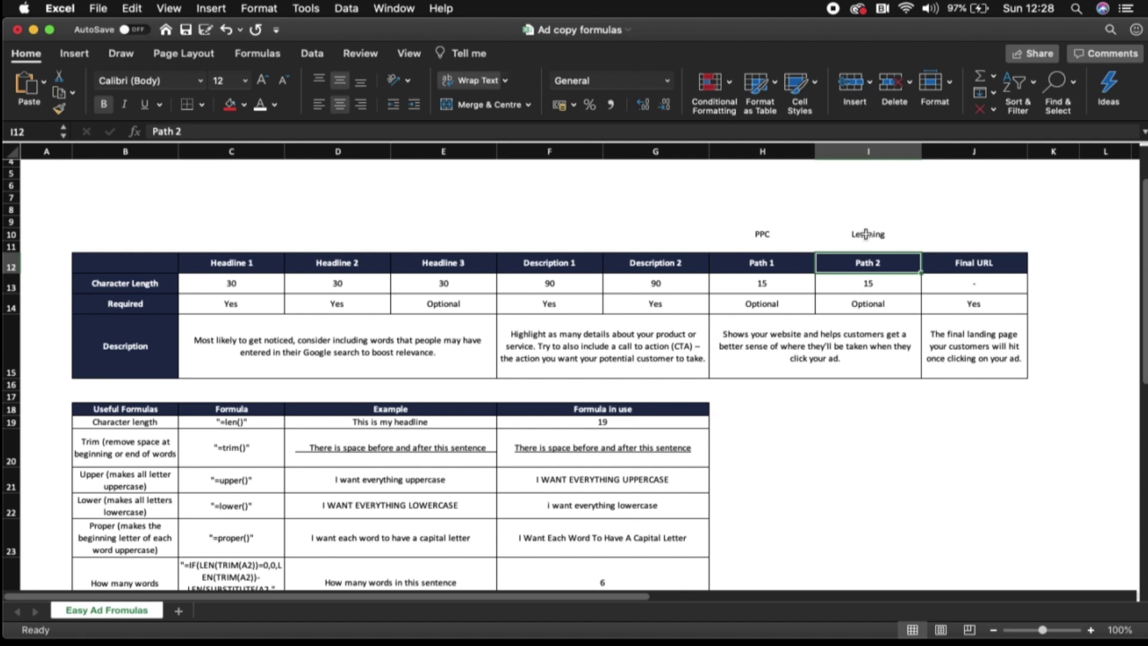
pyautogui.click(762, 235)
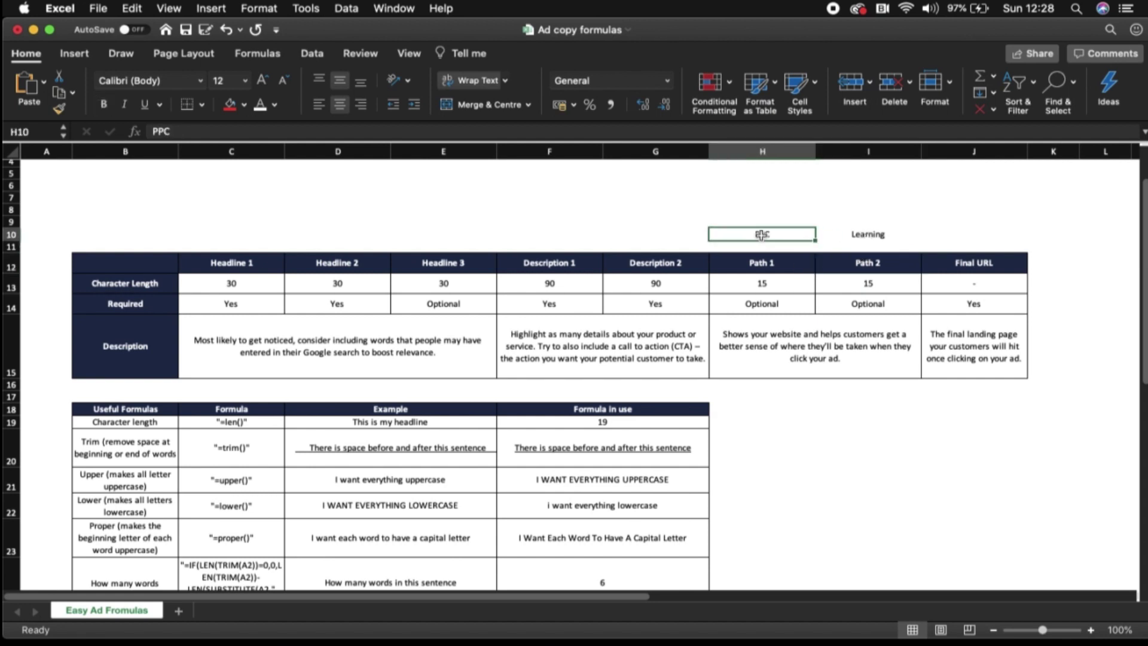
pyautogui.press('Delete')
pyautogui.press('Right')
pyautogui.press('Delete')
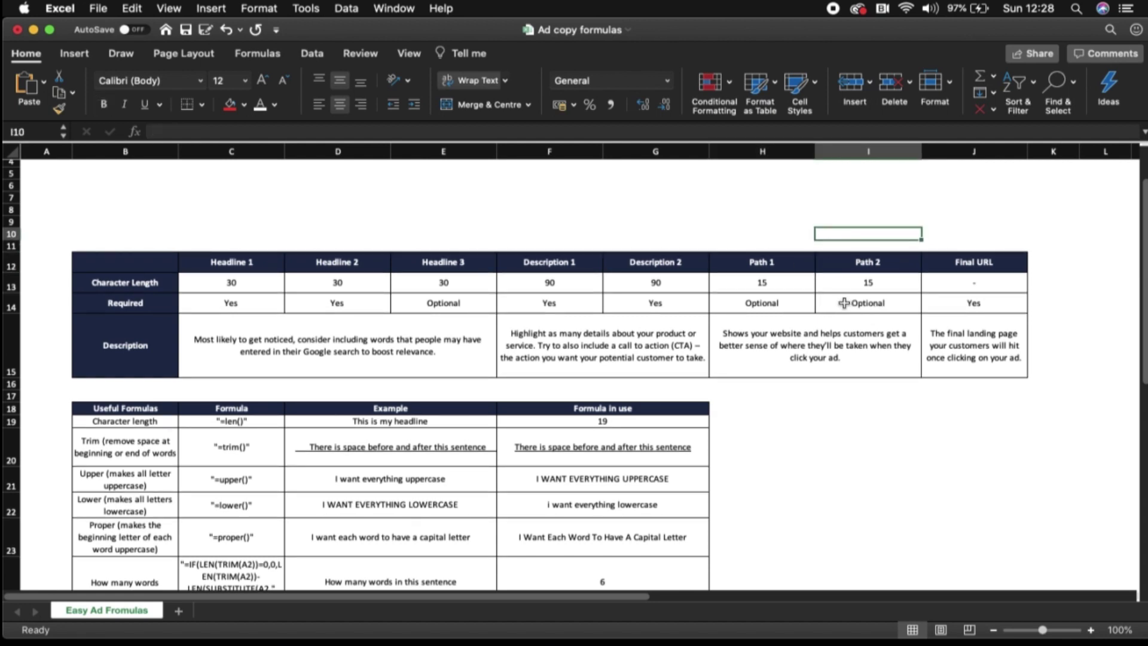
# Point out the Final URL character length and that Final URL is required
pyautogui.click(1011, 282)
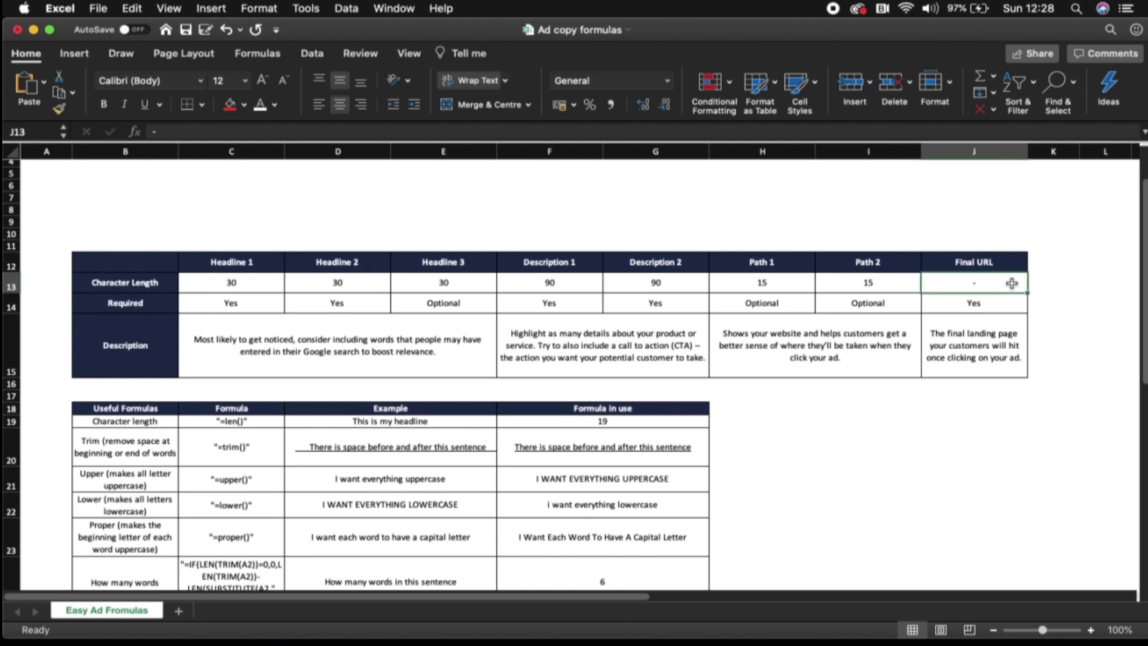
pyautogui.click(1000, 302)
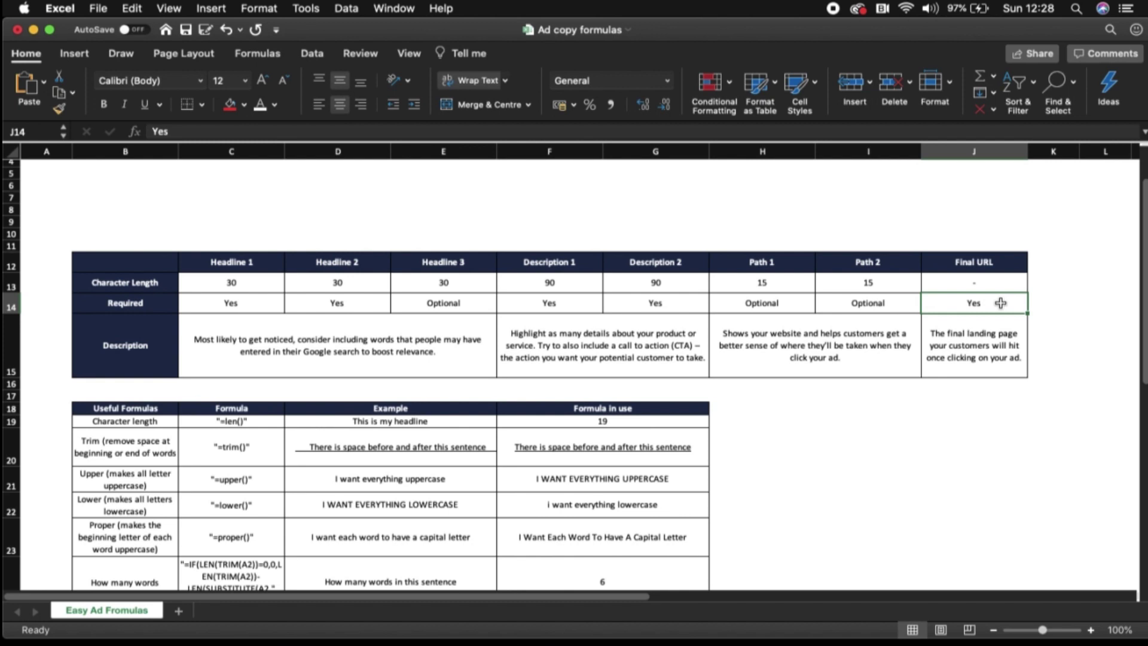
pyautogui.scroll(-1, 885, 332)
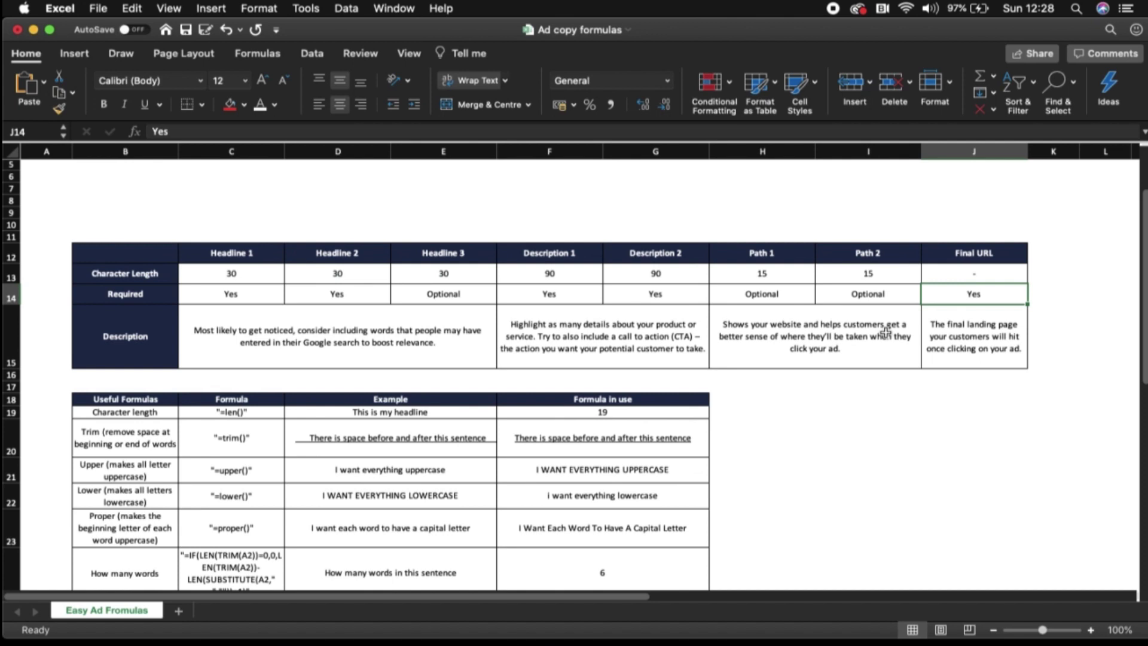
pyautogui.scroll(-3, 640, 379)
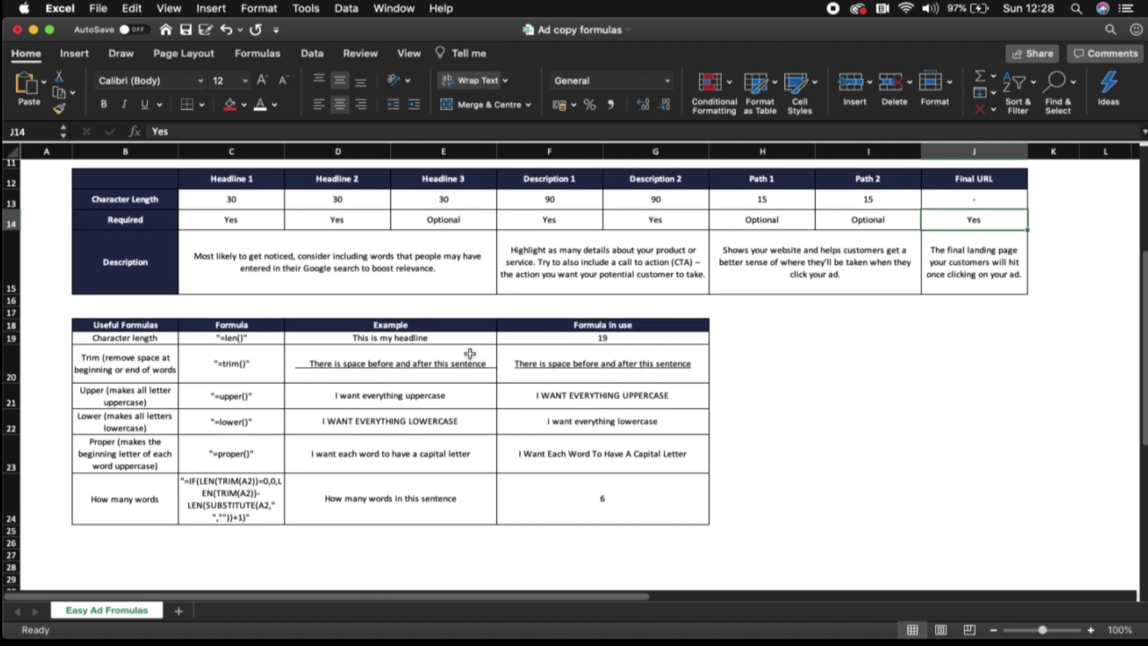
# Show the =LEN() formula behind the Character length result of 19, leaving it unchanged
pyautogui.click(130, 340)
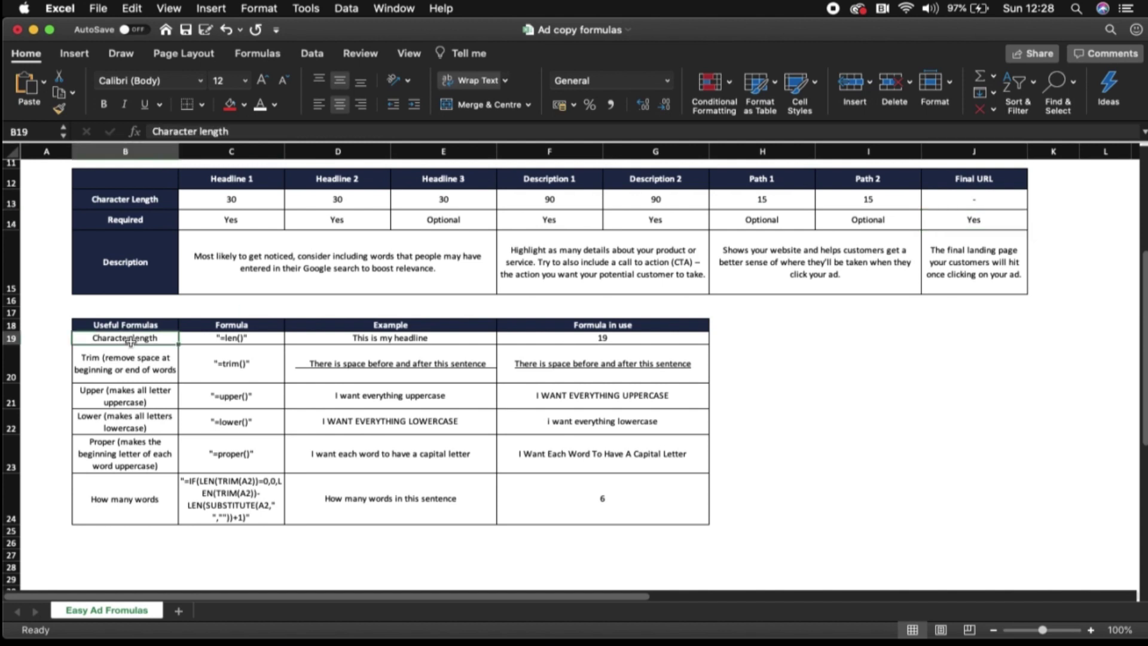
pyautogui.press('Tab')
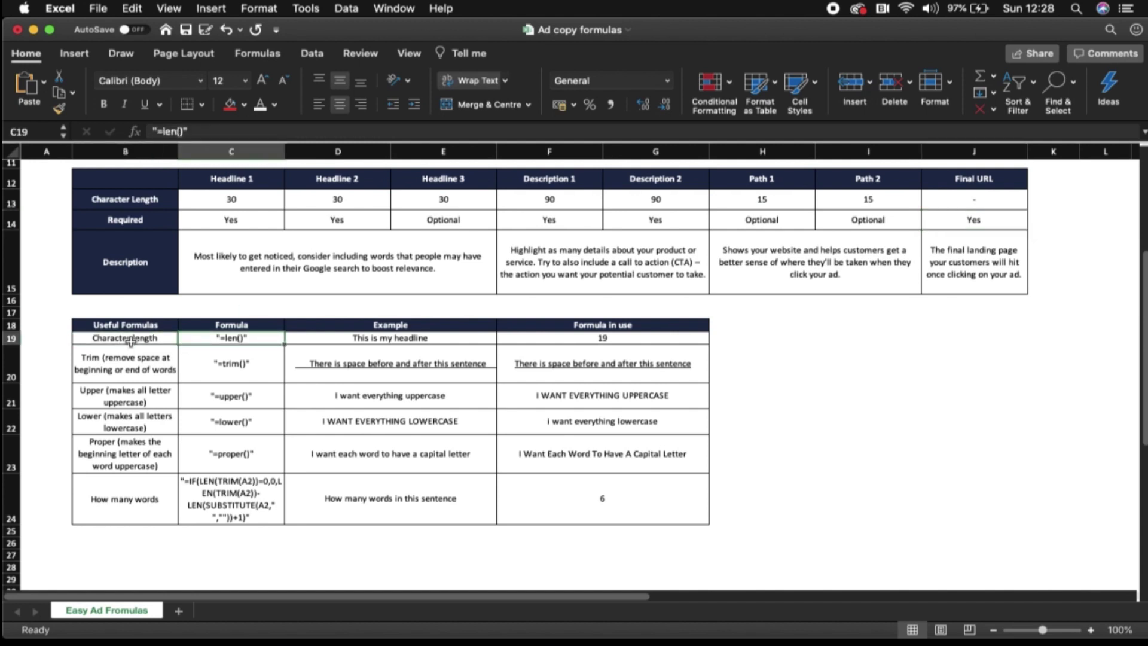
pyautogui.doubleClick(574, 337)
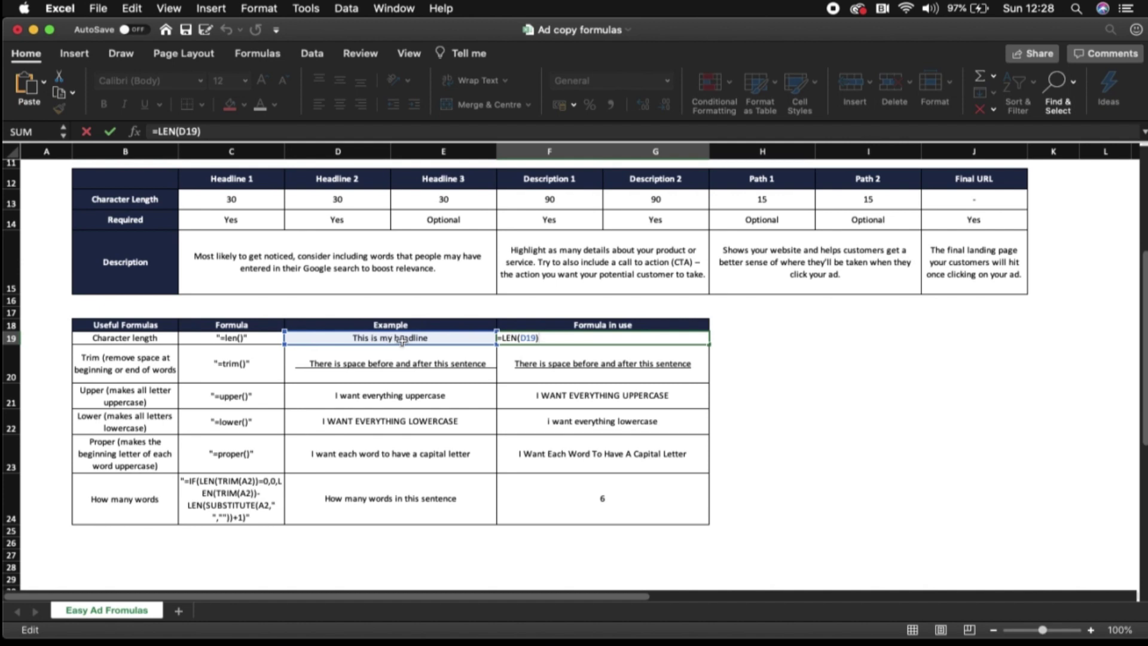
pyautogui.press('Escape')
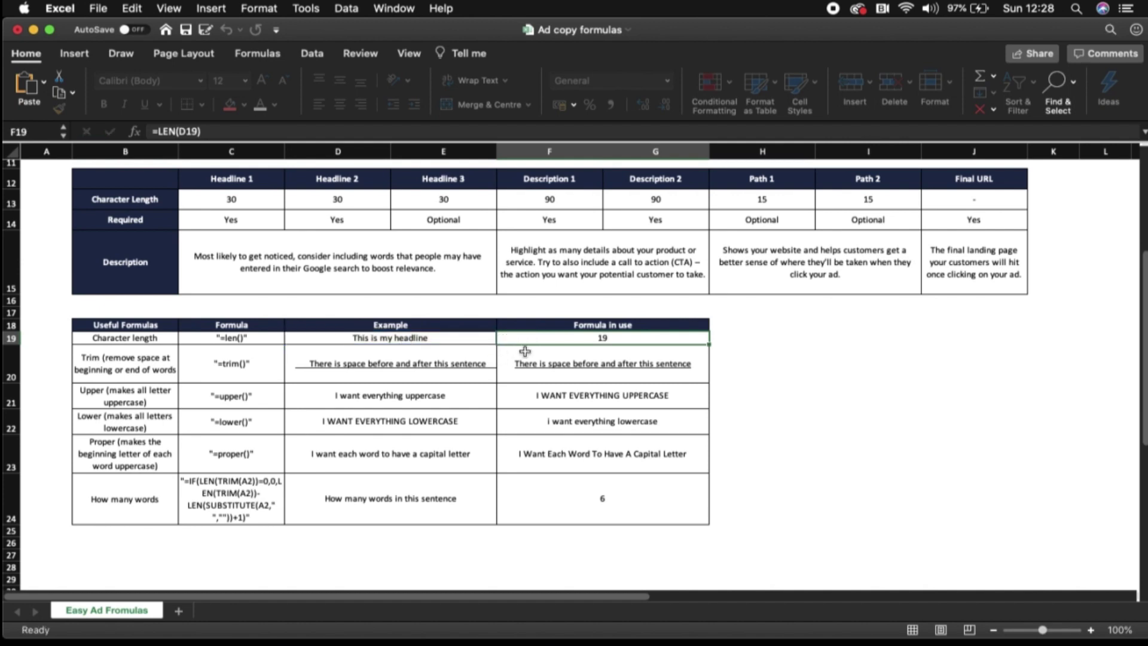
# Append 'and sta' to the example headline, raising its character count to 27
pyautogui.scroll(3, 598, 341)
pyautogui.hscroll(1, 598, 341)
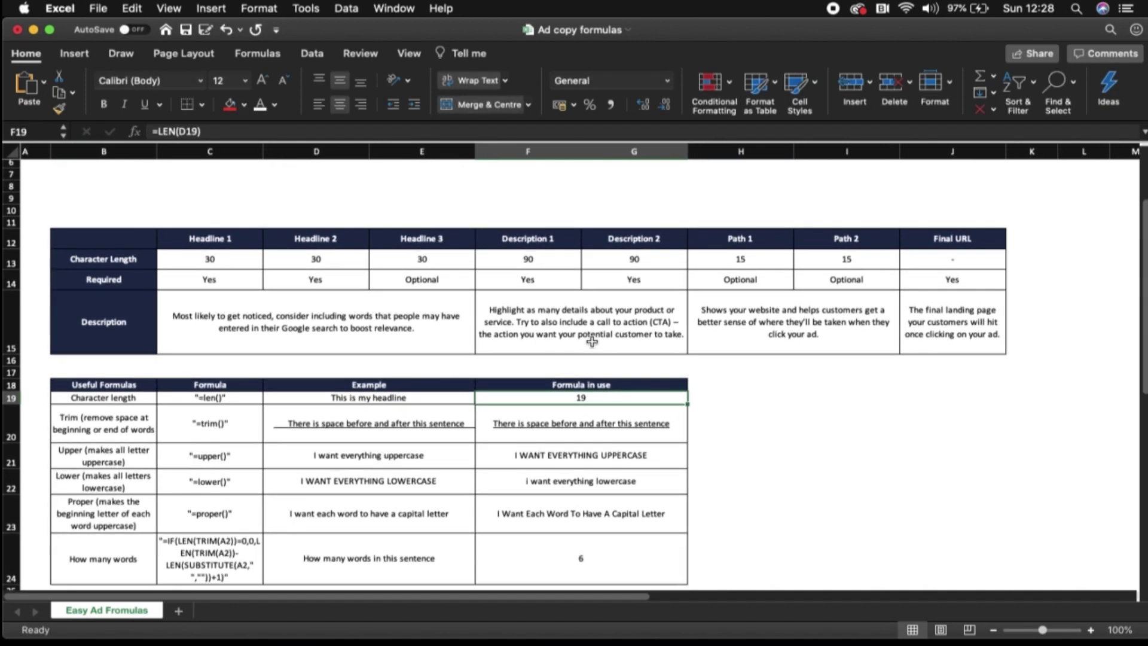
pyautogui.scroll(-2, 478, 358)
pyautogui.hscroll(-1, 478, 358)
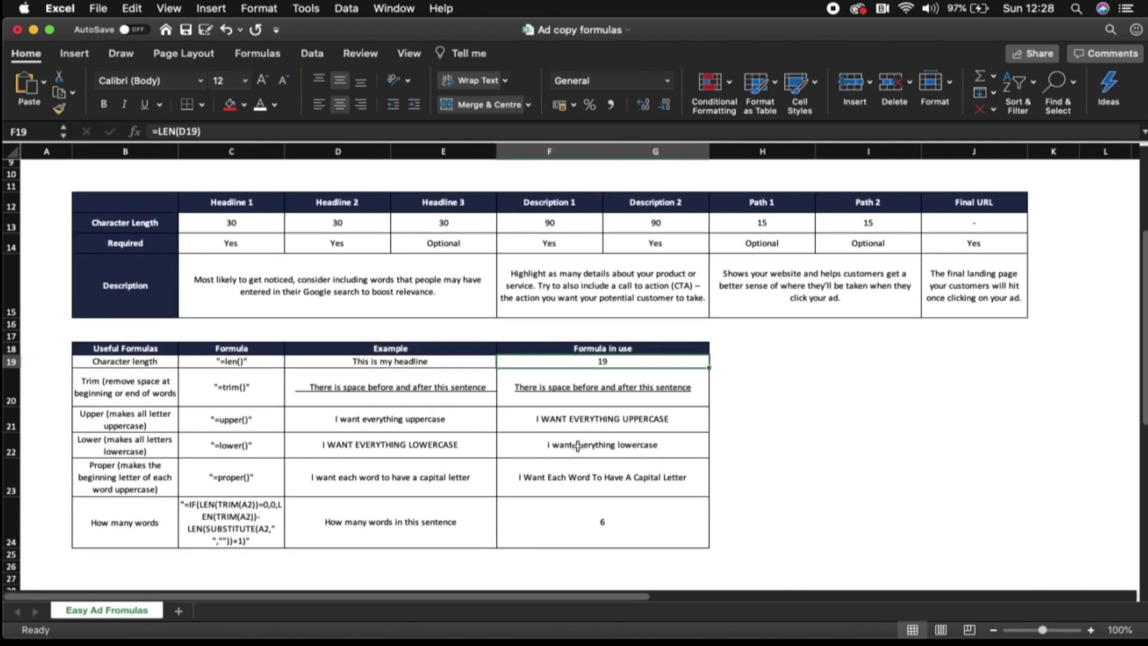
pyautogui.doubleClick(477, 359)
pyautogui.write('and ')
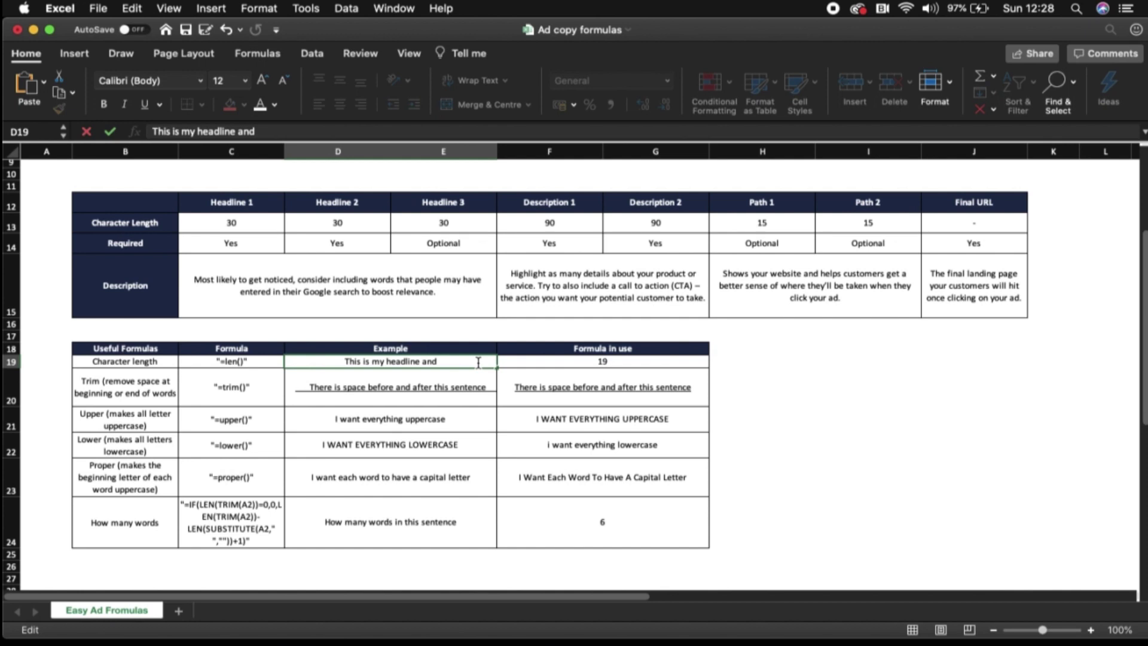
pyautogui.write('sta')
pyautogui.press('Return')
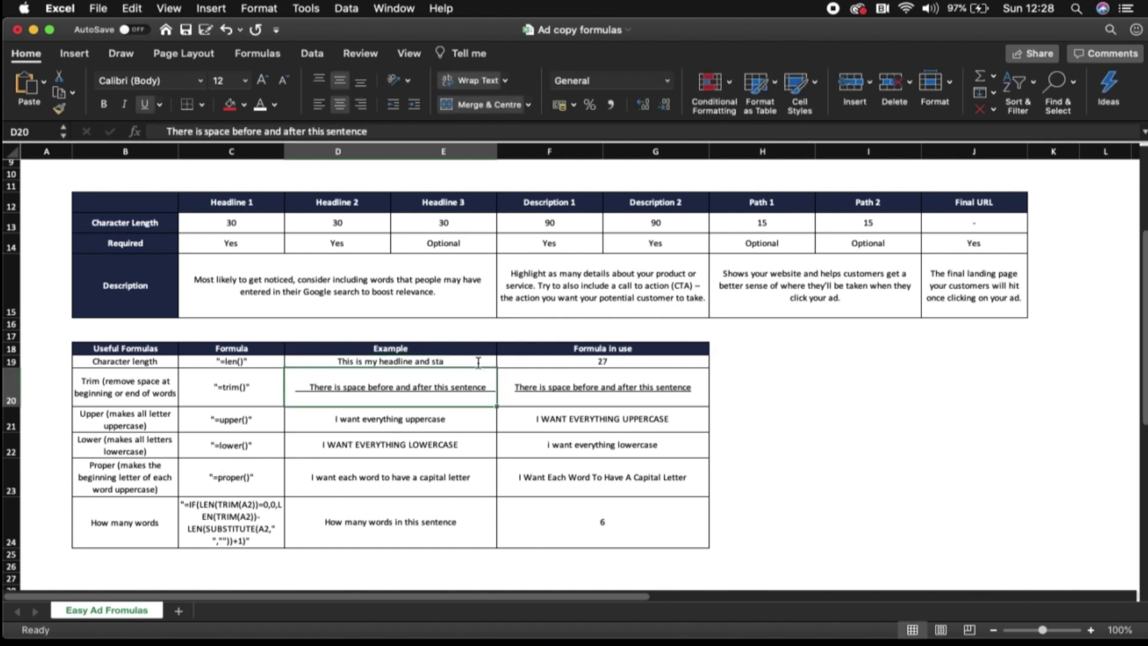
# Correct the appended word in the example headline to 'cta'
pyautogui.doubleClick(478, 362)
pyautogui.press('BackSpace')
pyautogui.press('BackSpace')
pyautogui.press('BackSpace')
pyautogui.write('cta')
pyautogui.press('Return')
# Restore the original example headline so its character count returns to 19
pyautogui.doubleClick(471, 363)
pyautogui.press('BackSpace')
pyautogui.press('BackSpace')
pyautogui.press('BackSpace')
pyautogui.press('BackSpace')
pyautogui.press('BackSpace')
pyautogui.press('BackSpace')
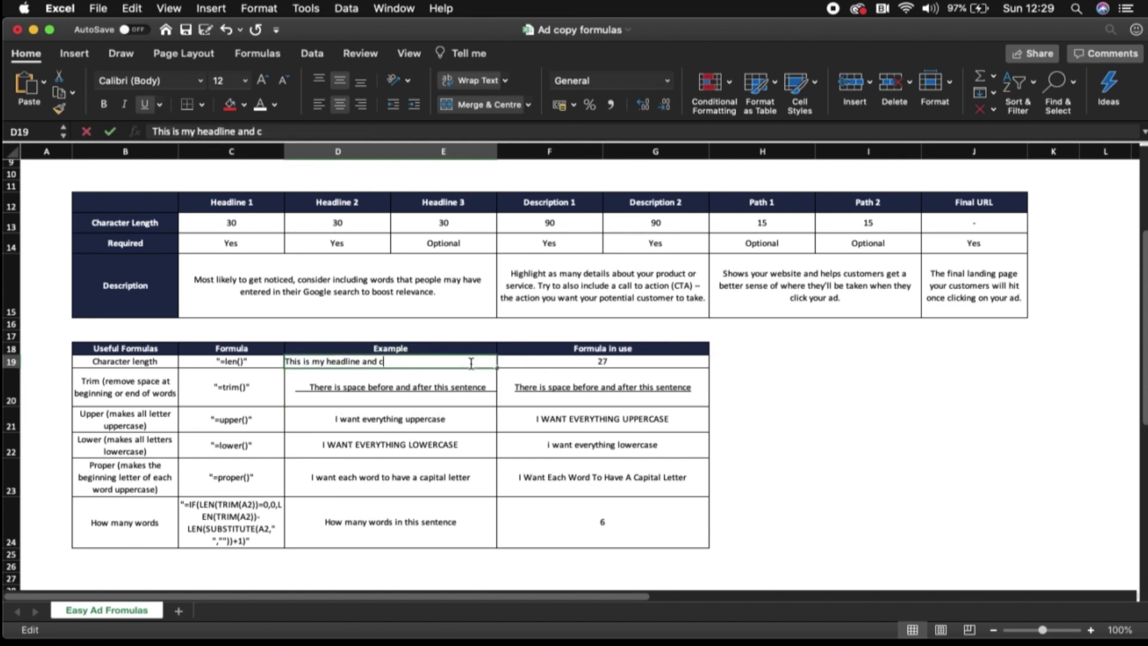
pyautogui.press('BackSpace')
pyautogui.press('BackSpace')
pyautogui.press('Return')
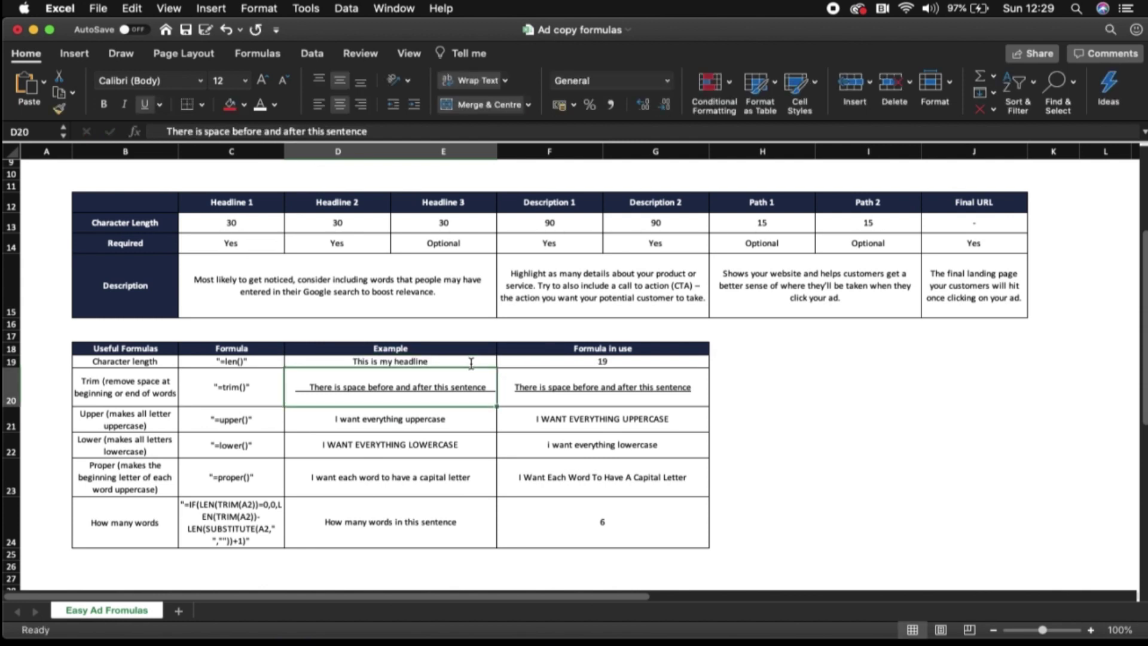
pyautogui.click(137, 388)
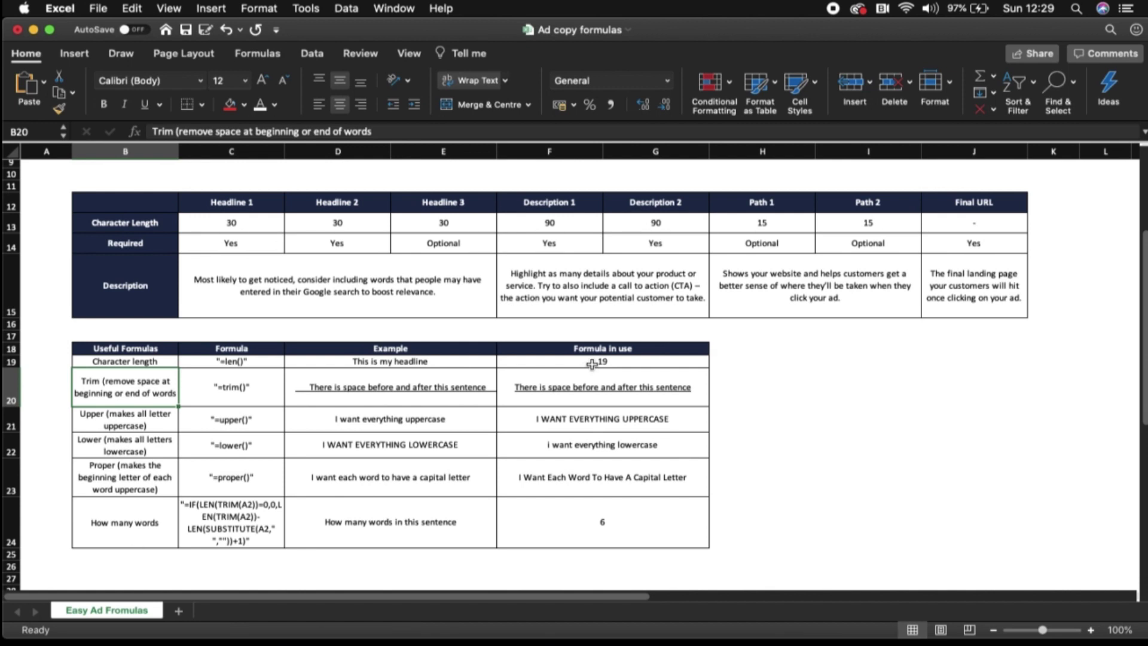
# Add a trailing space to the D19 headline to show a count of 20, then remove it
pyautogui.doubleClick(472, 361)
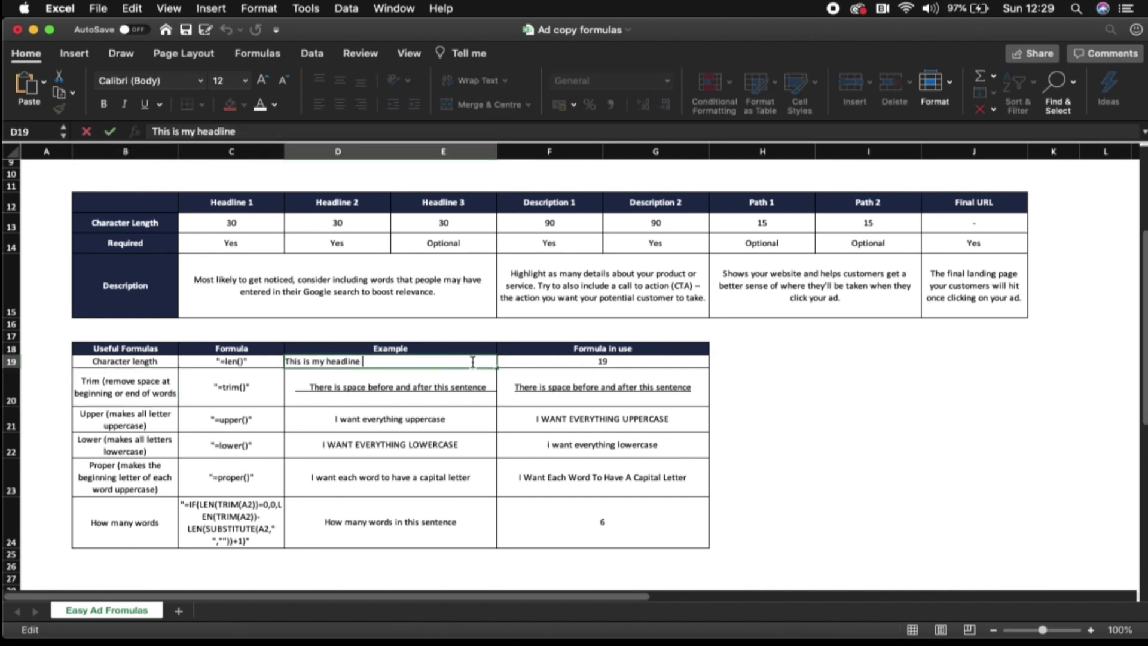
pyautogui.press('Return')
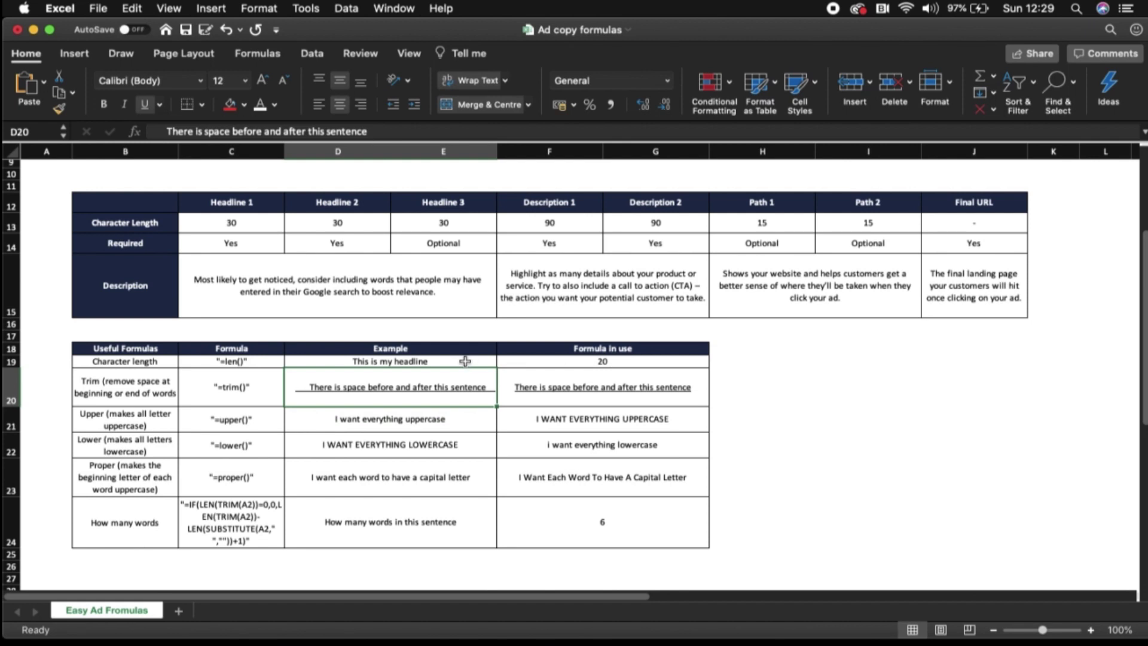
pyautogui.doubleClick(465, 361)
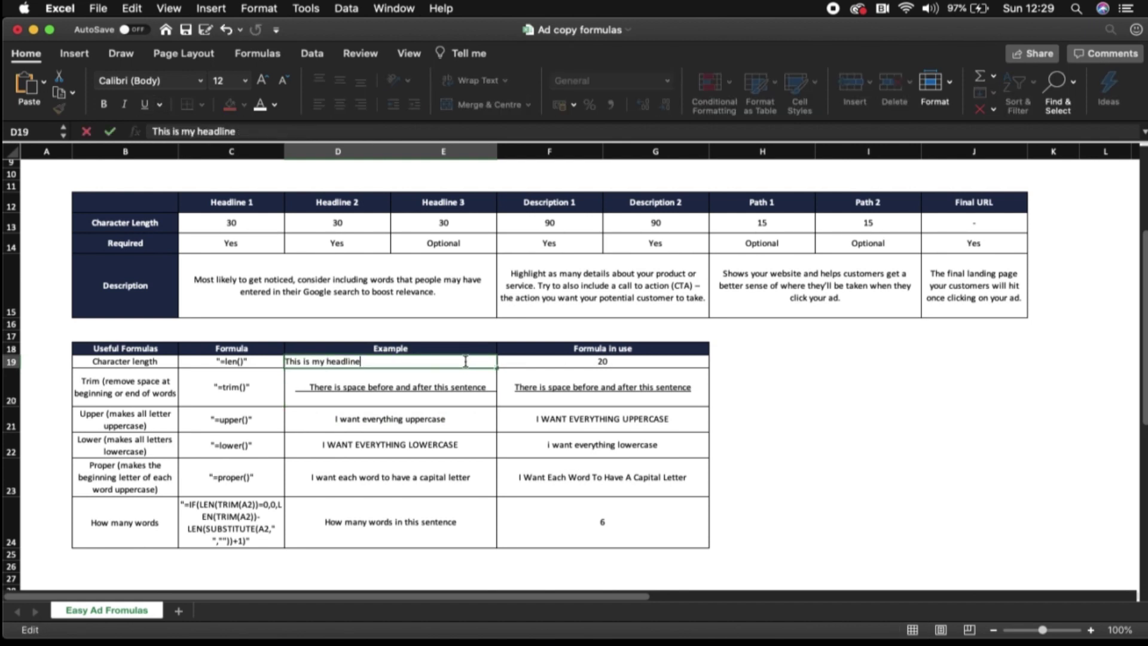
pyautogui.press('Return')
# Enter =TRIM(D20) in F20 to clean the example sentence
pyautogui.click(562, 388)
pyautogui.write('=TRIM(D20)')
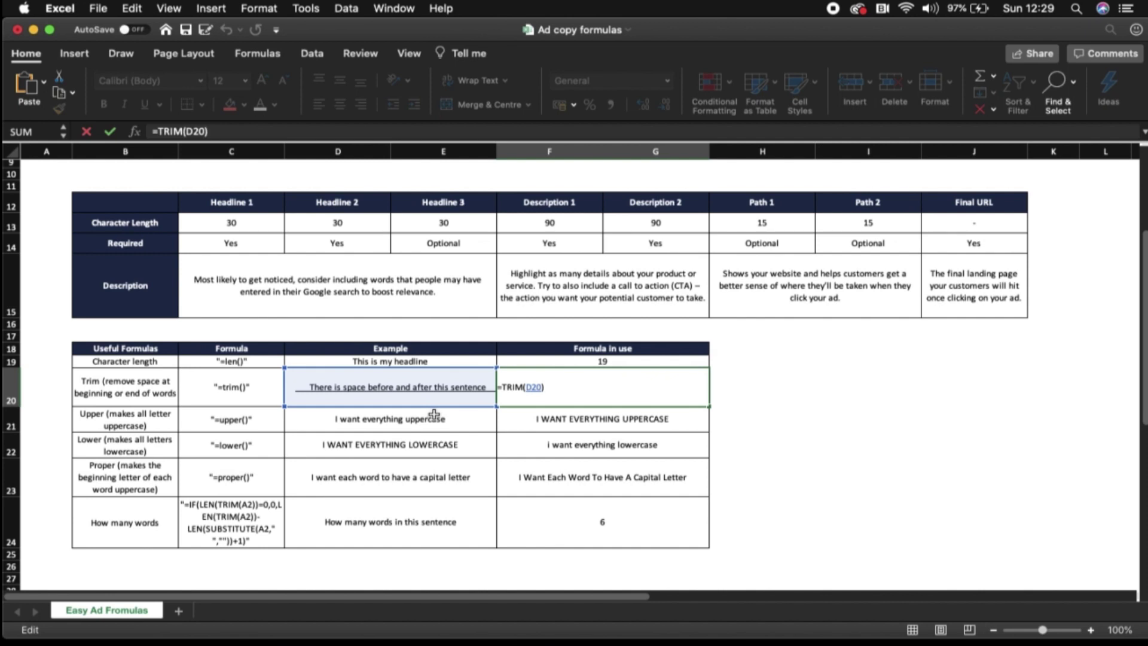
pyautogui.click(547, 394)
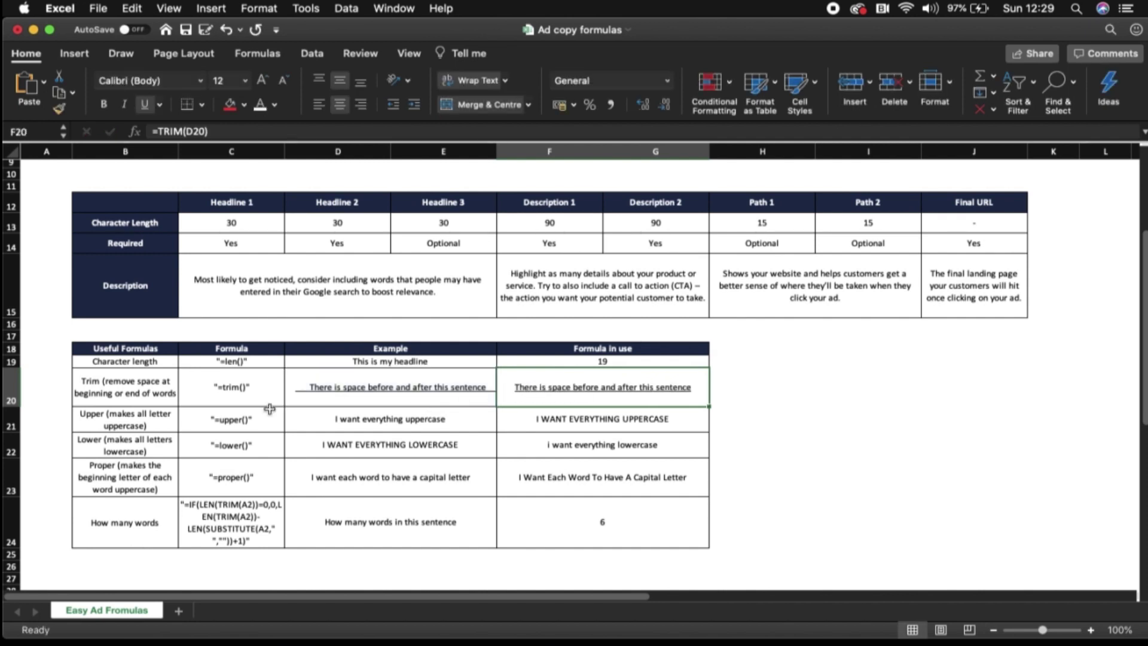
pyautogui.click(162, 421)
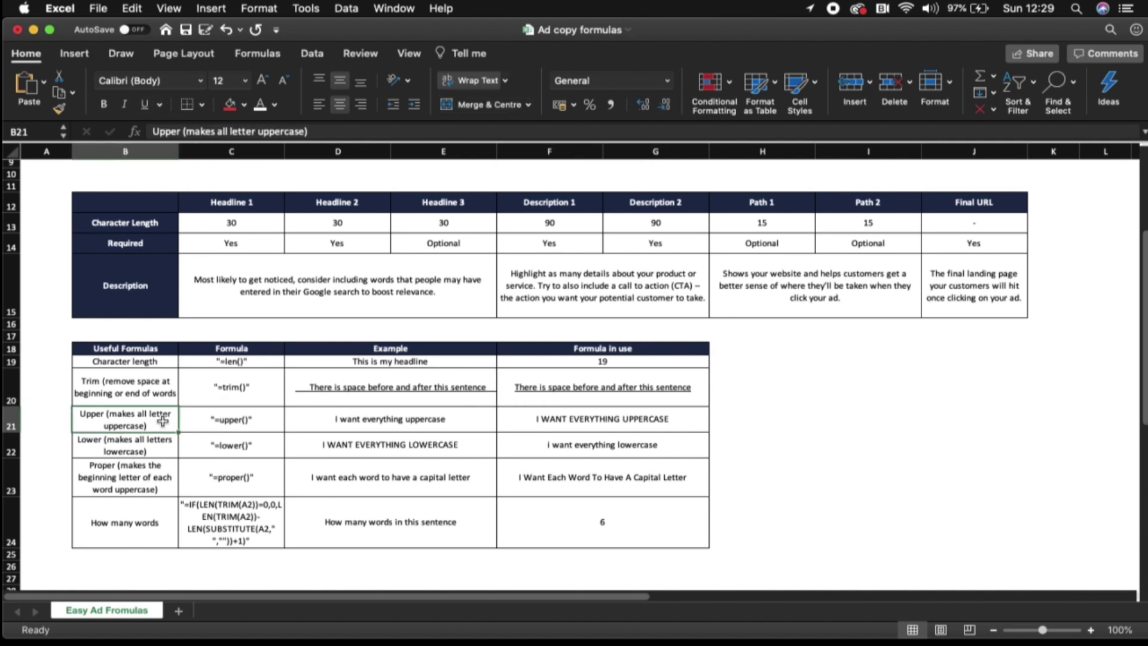
pyautogui.press('Right')
pyautogui.press('Right')
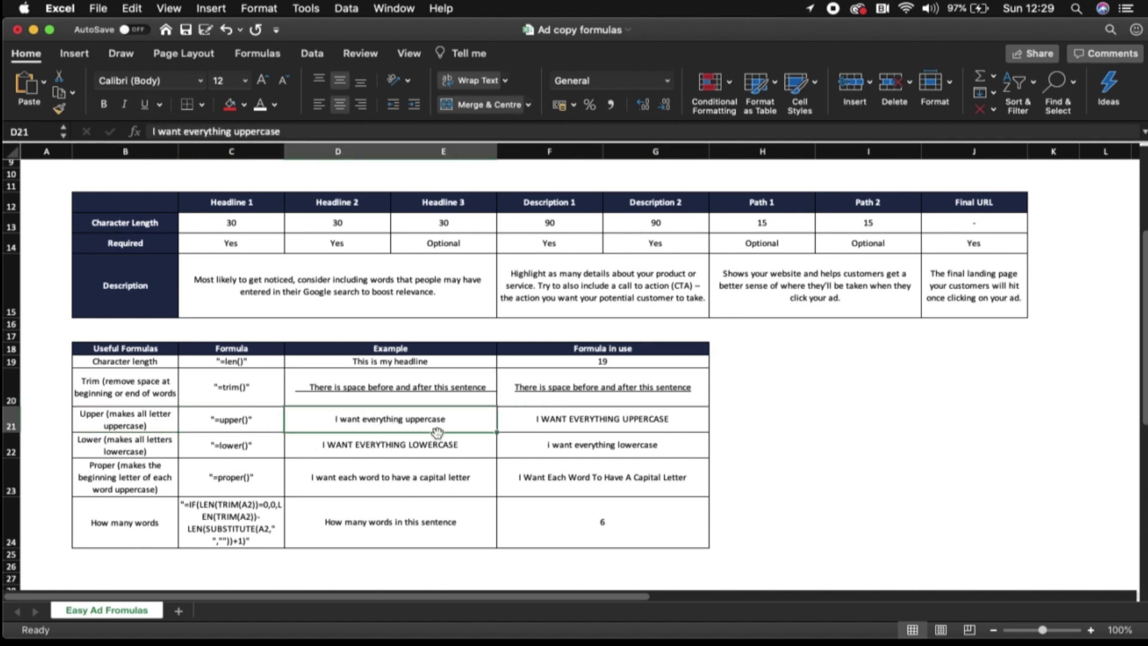
pyautogui.click(585, 423)
pyautogui.doubleClick(585, 423)
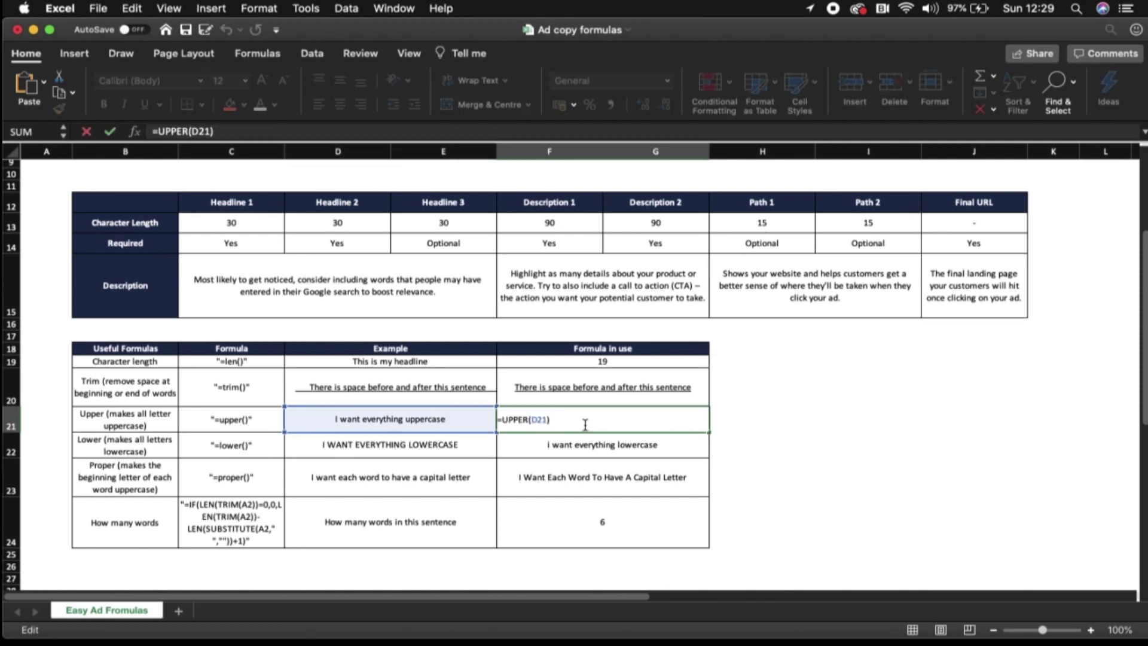
pyautogui.press('Escape')
pyautogui.click(722, 422)
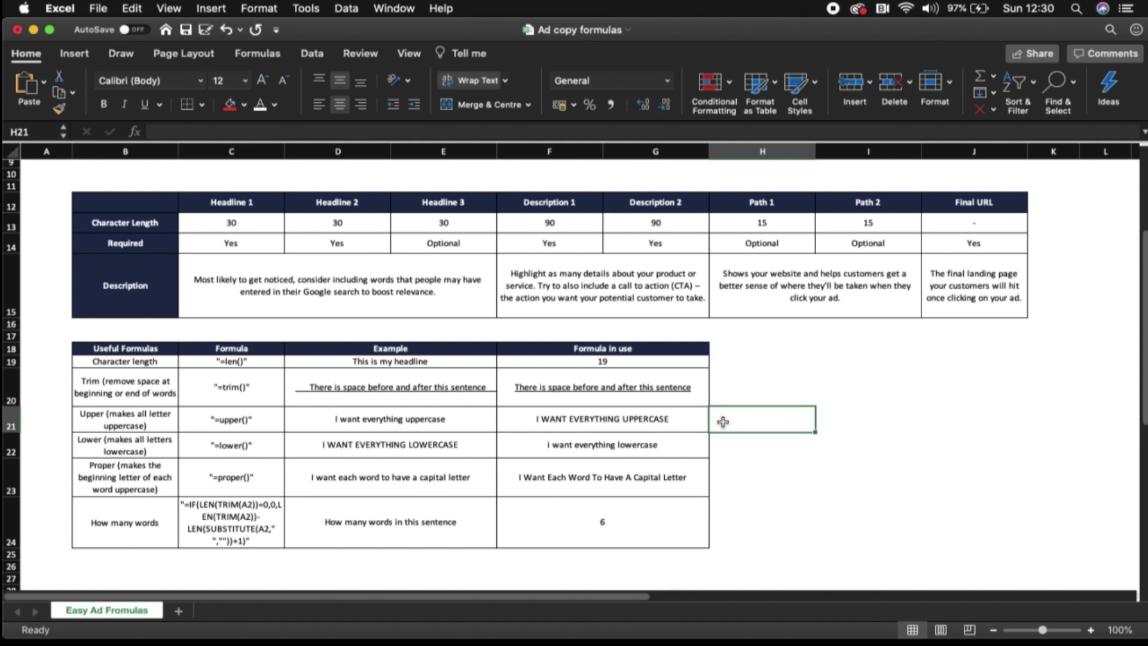
pyautogui.click(143, 436)
pyautogui.press('Right')
pyautogui.press('Right')
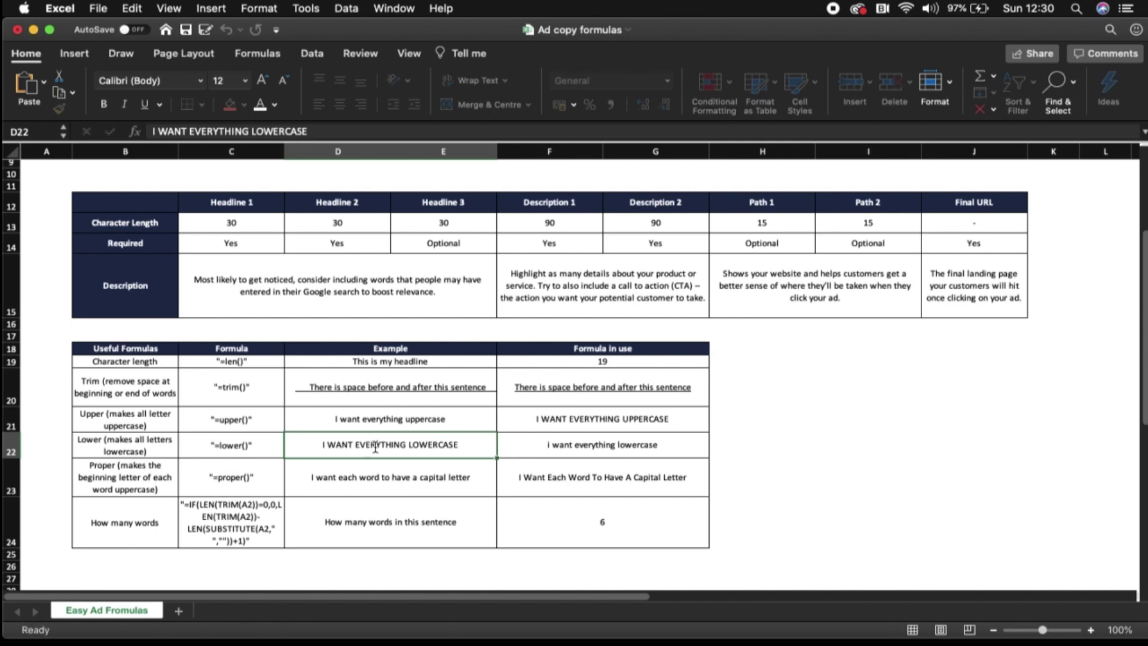
pyautogui.doubleClick(583, 446)
pyautogui.press('Escape')
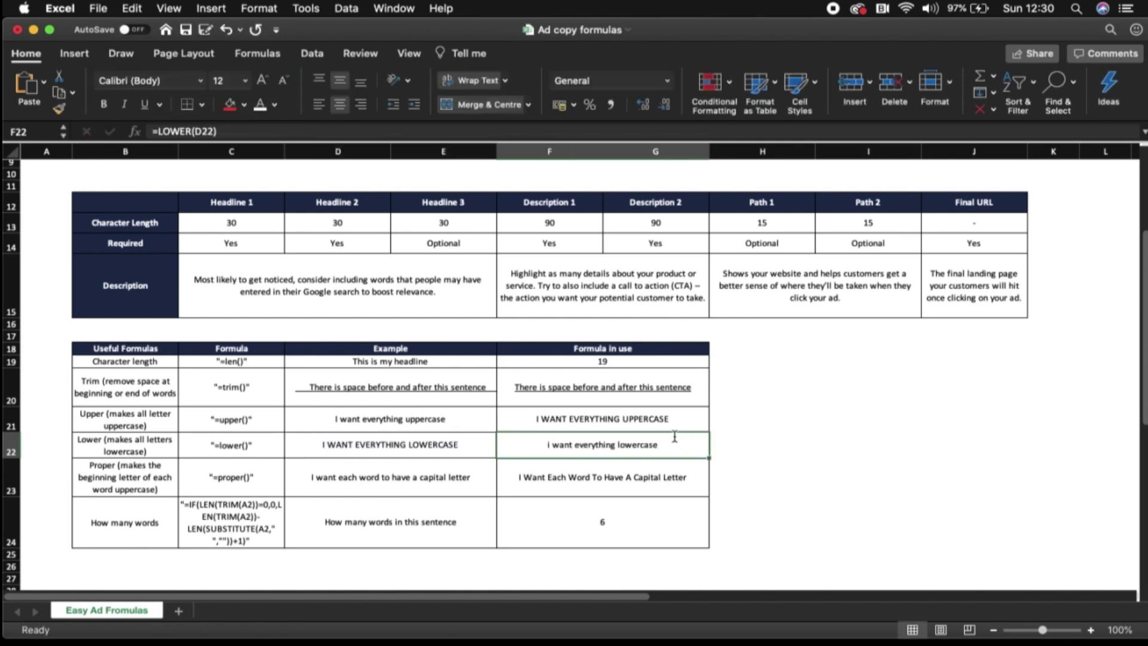
pyautogui.click(605, 478)
pyautogui.press('Left')
pyautogui.press('Left')
pyautogui.press('Left')
pyautogui.press('Left')
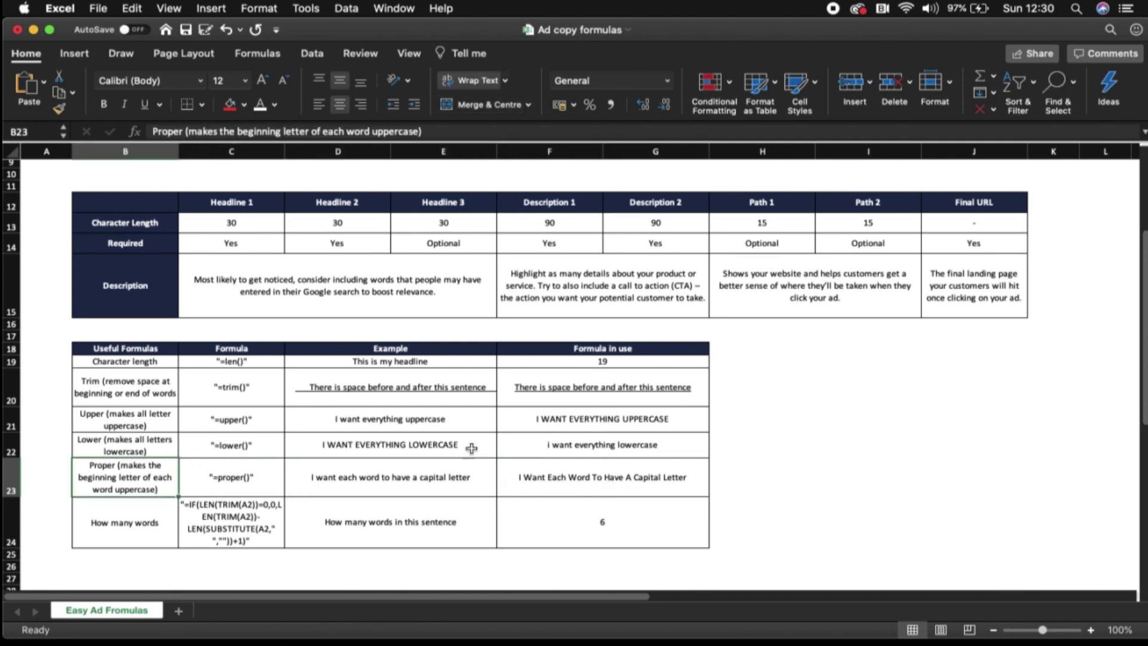
pyautogui.click(225, 489)
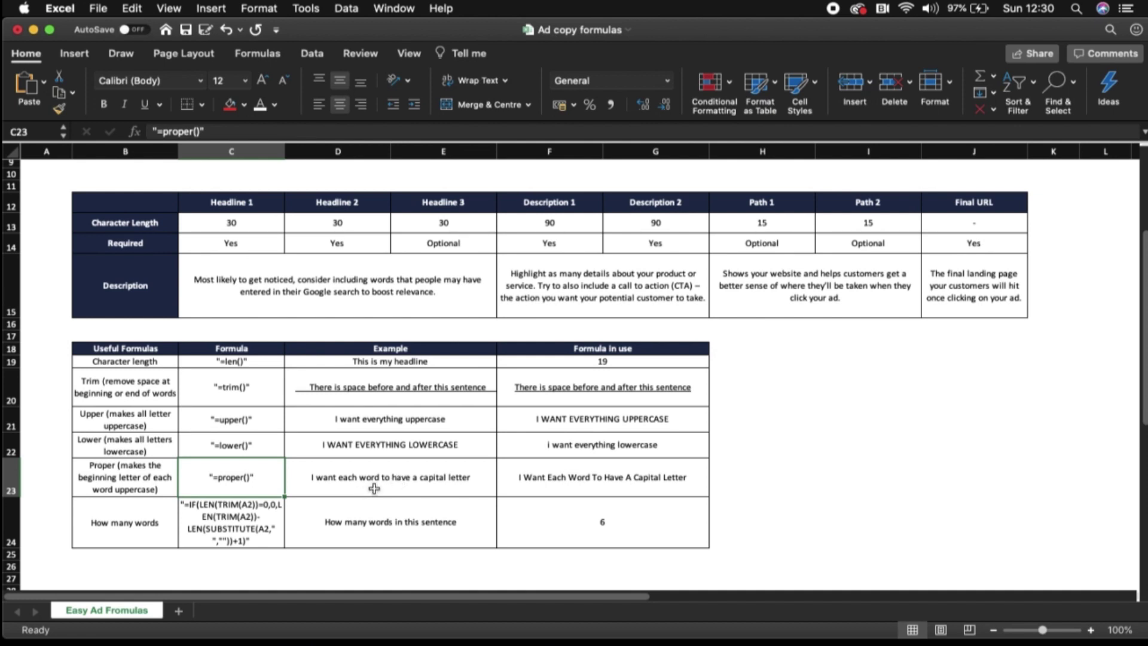
pyautogui.doubleClick(579, 489)
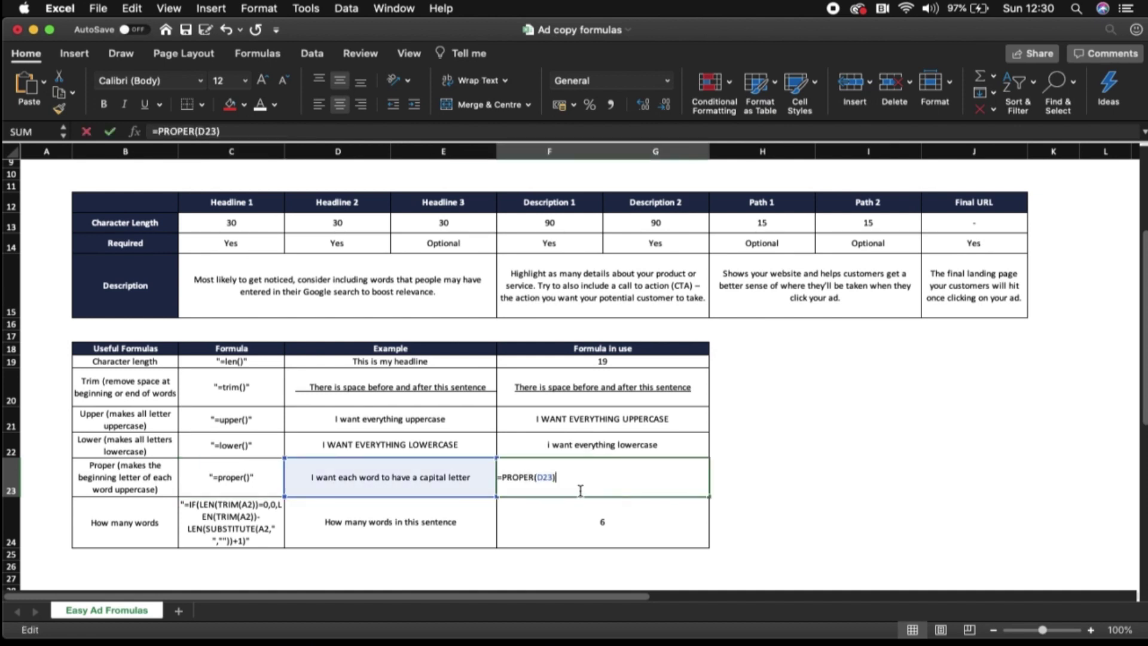
pyautogui.press('Escape')
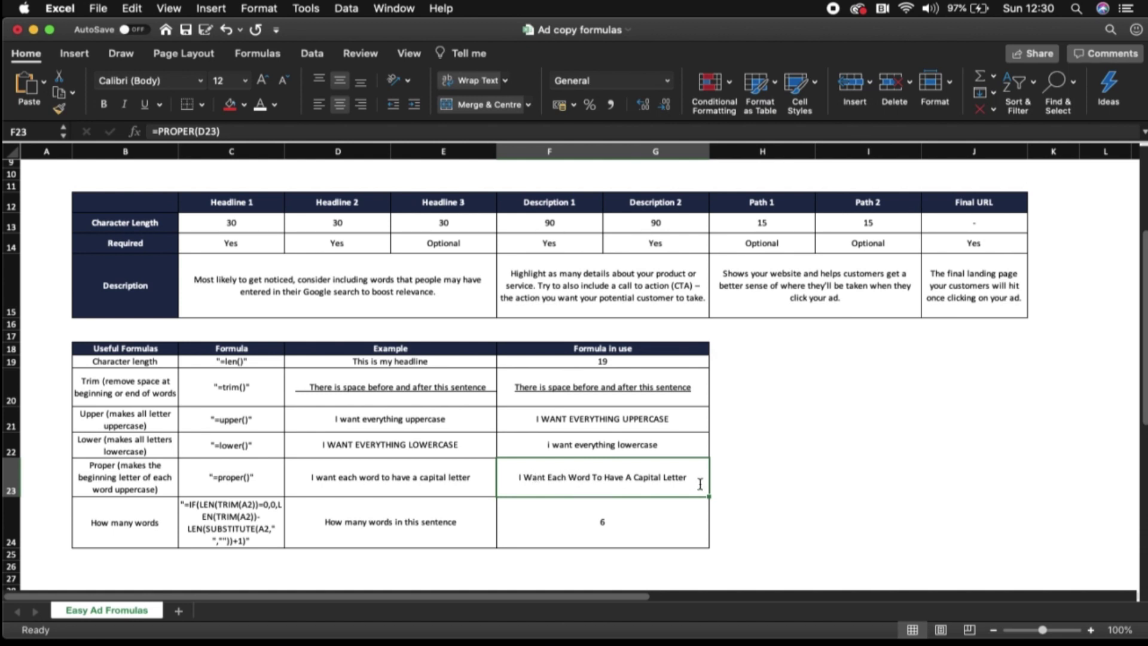
pyautogui.scroll(-3, 474, 505)
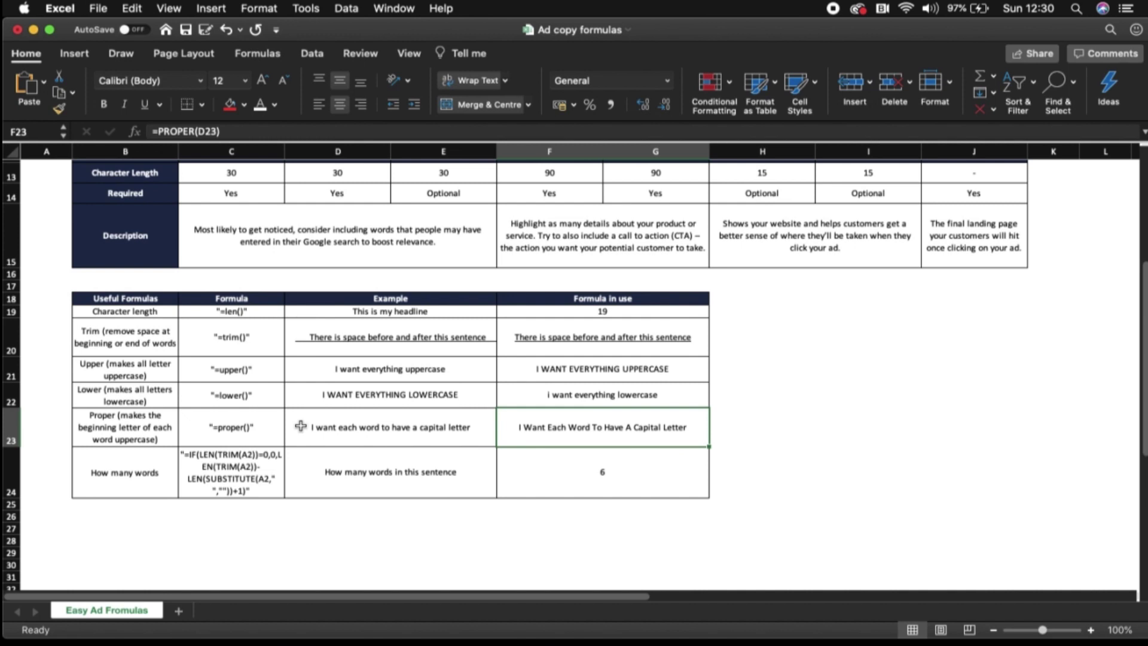
pyautogui.click(198, 470)
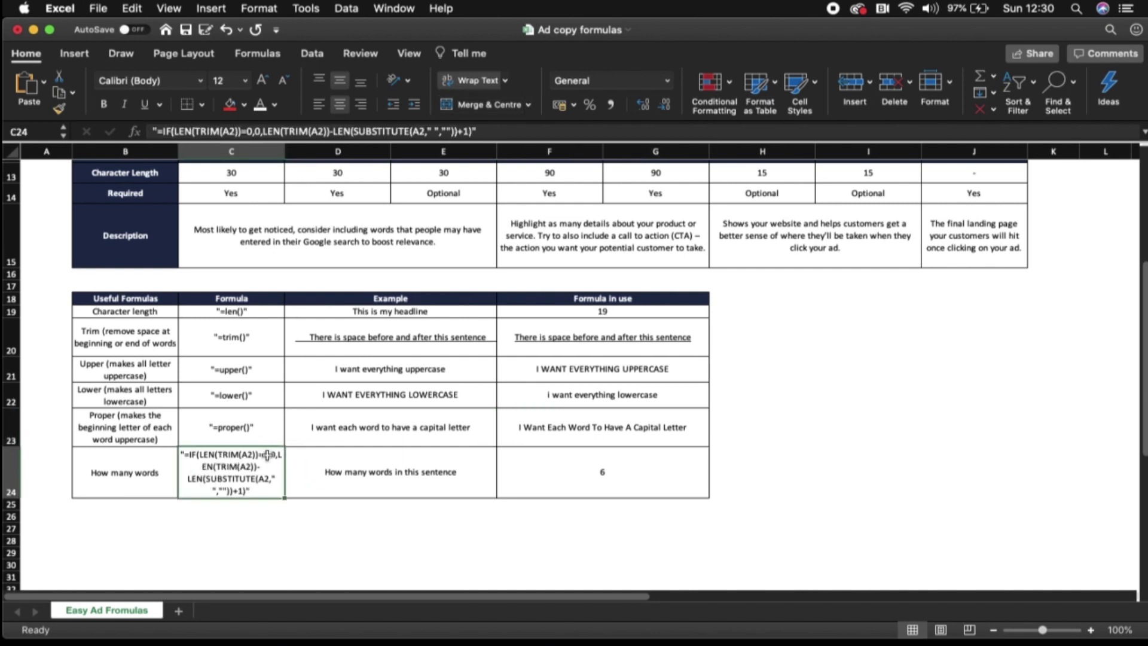
pyautogui.doubleClick(567, 469)
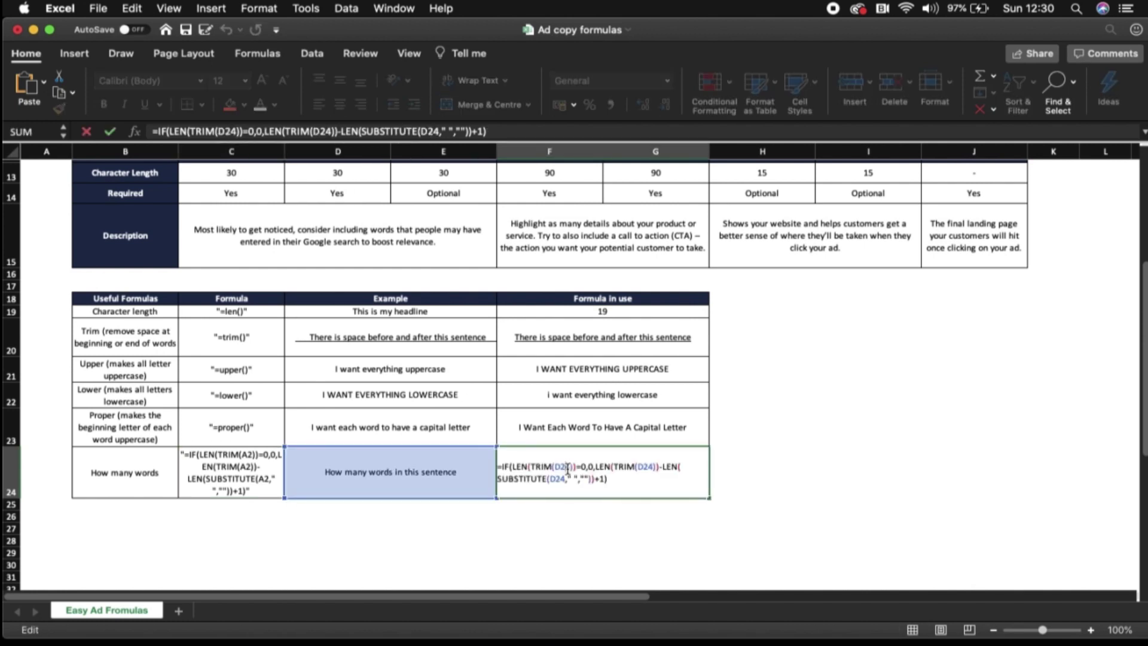
pyautogui.press('Escape')
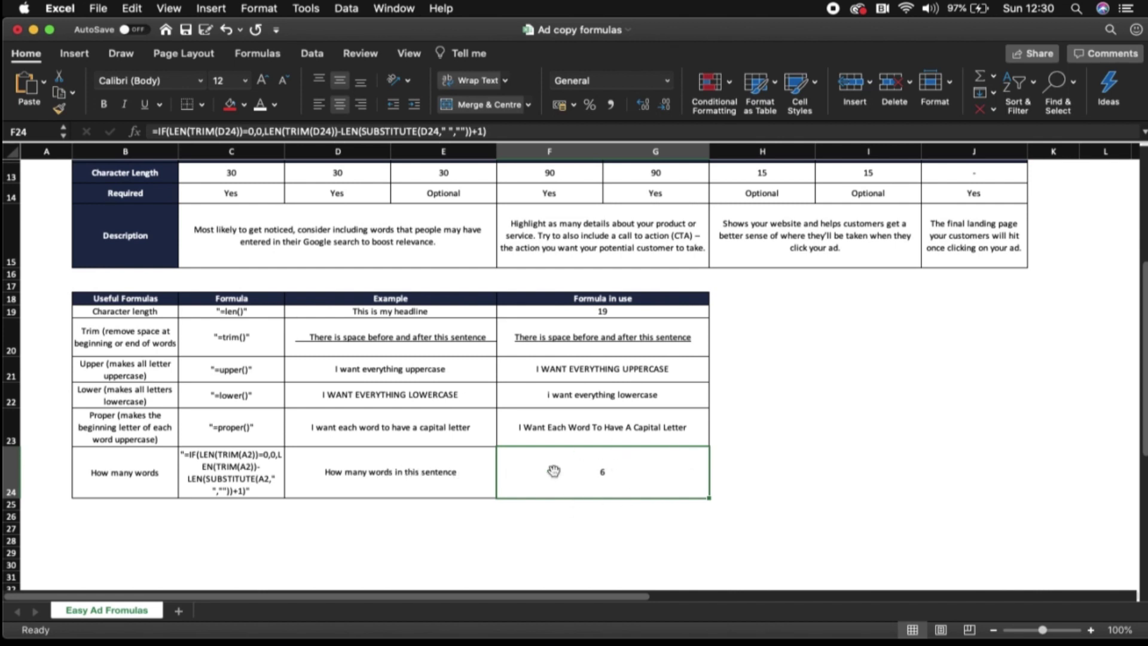
pyautogui.scroll(3, 714, 449)
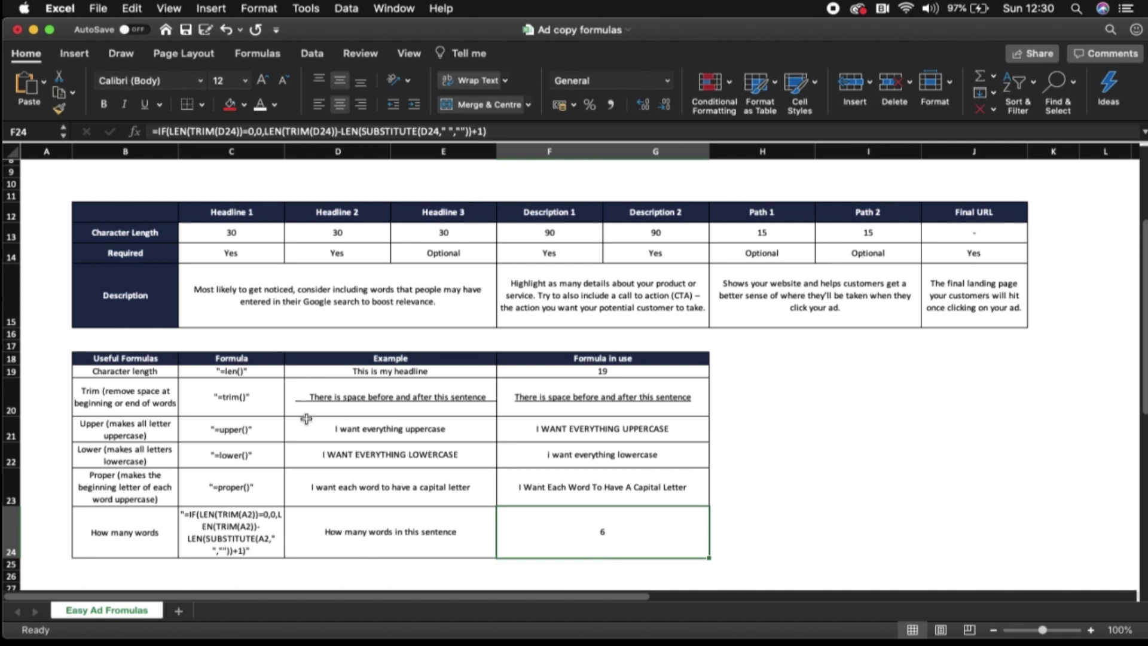